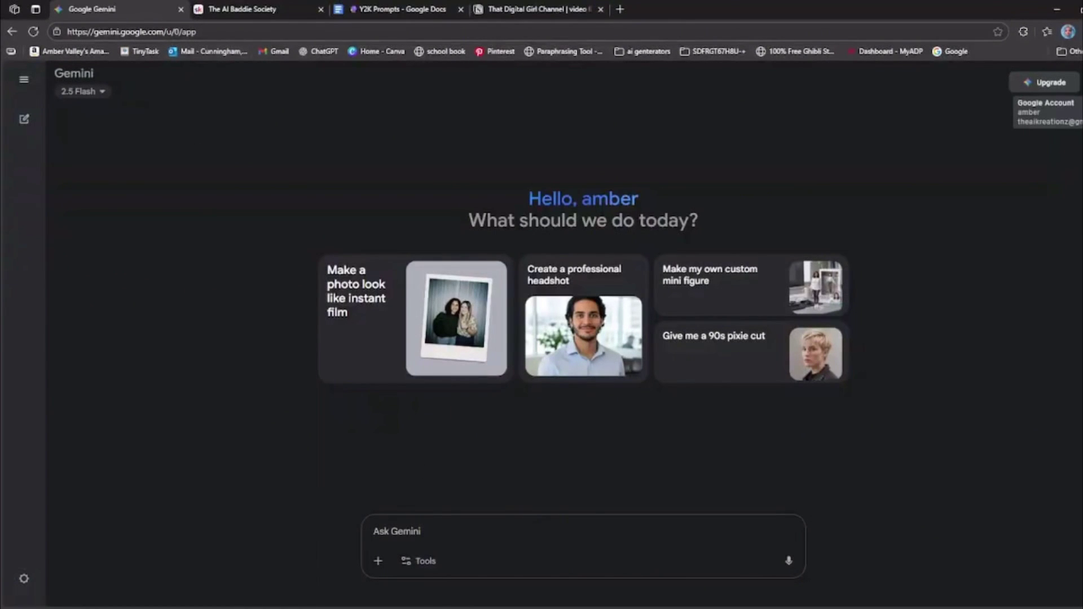
- Confirm the signed-in account, then attach a portrait photo from the computer to Gemini's prompt box
left_click(1068, 32)
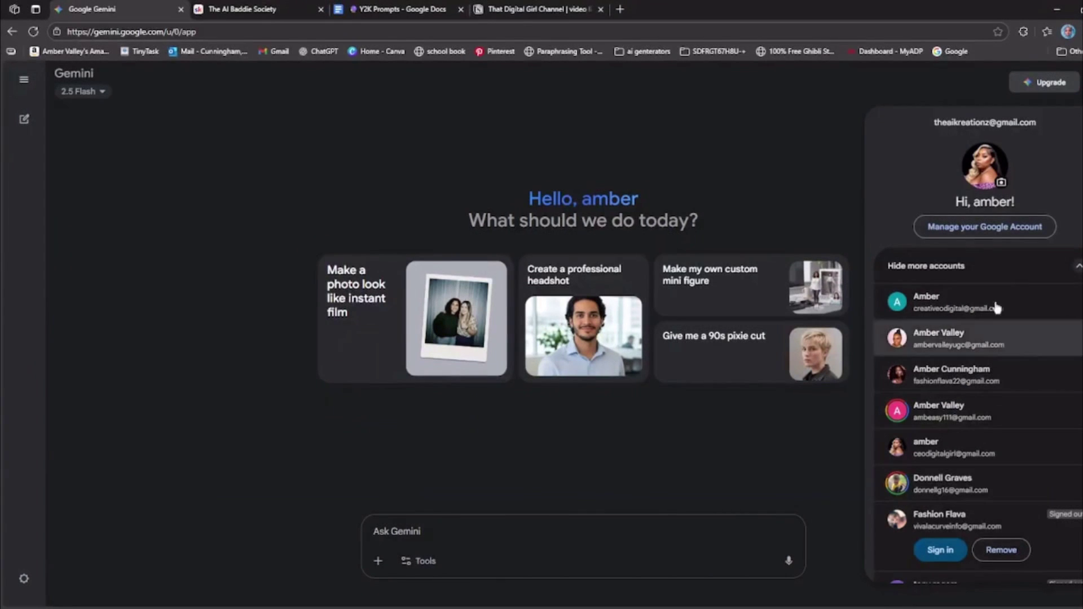
left_click(798, 97)
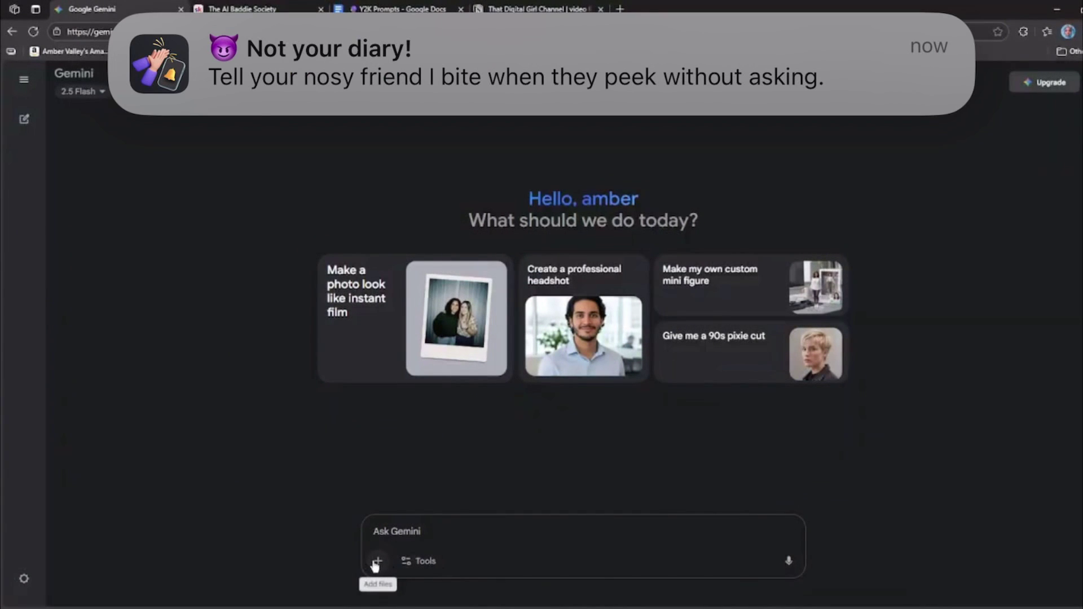
left_click(377, 563)
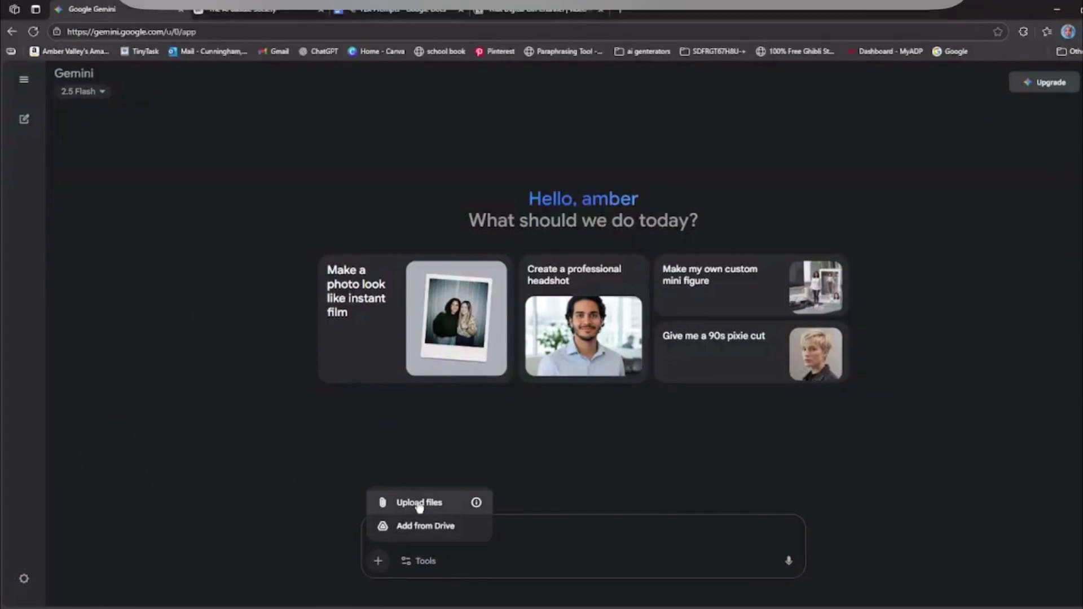
left_click(419, 503)
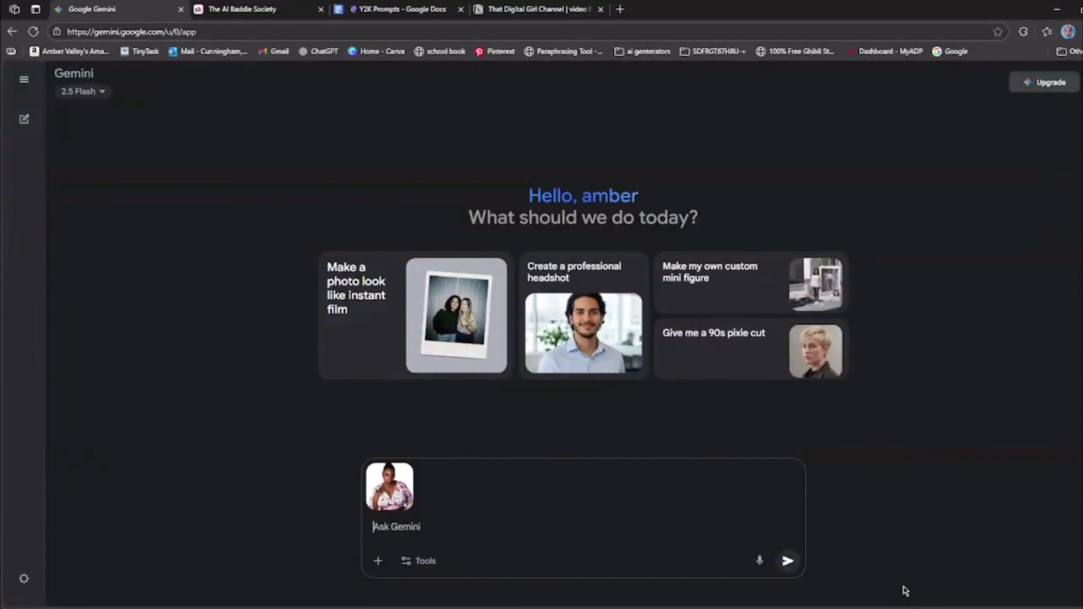
- In the Y2K Prompts document, move the Scene 1 and Scene 4 headings onto new pages
left_click(438, 17)
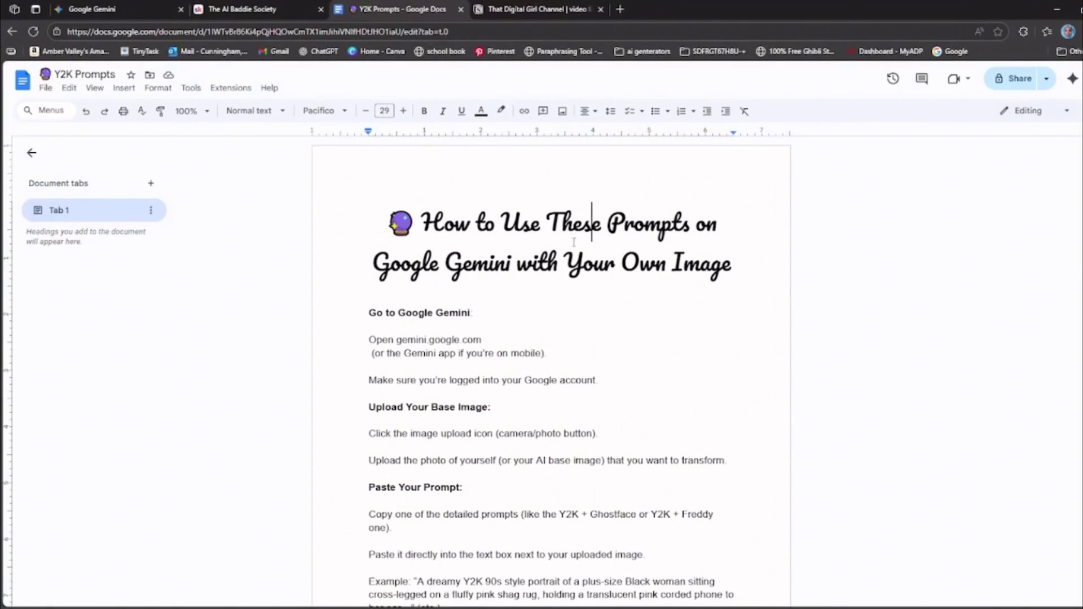
scroll(624, 300, "down", 9)
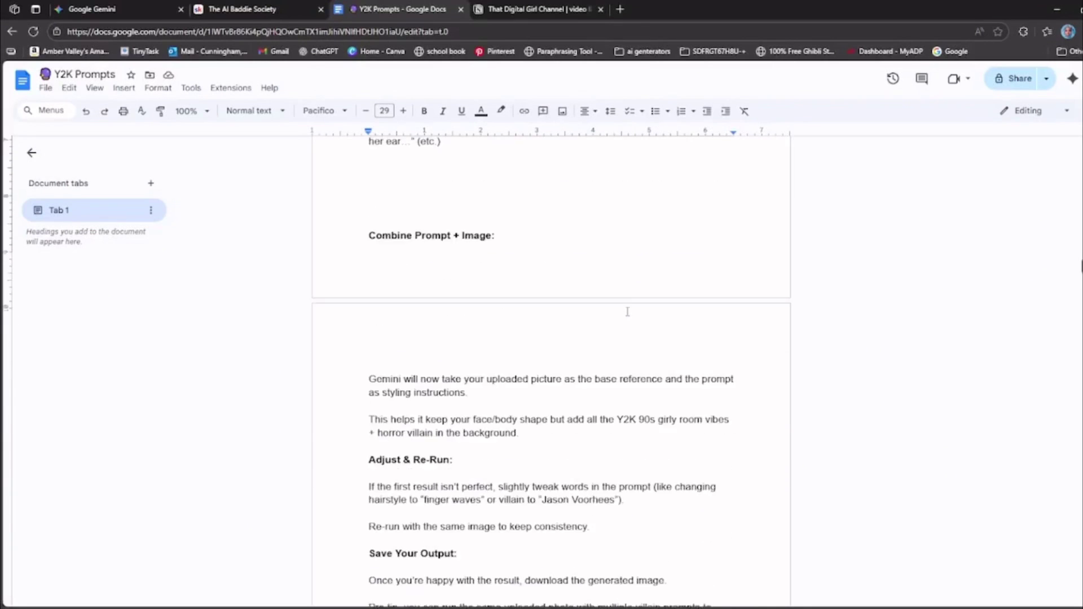
scroll(627, 311, "down", 10)
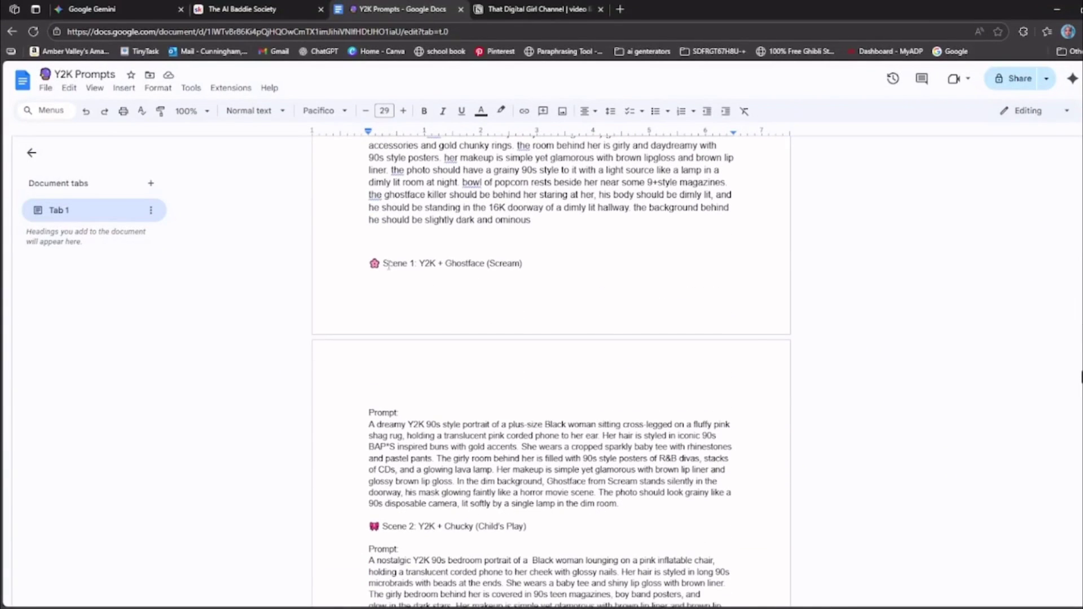
key("Home")
key("Return")
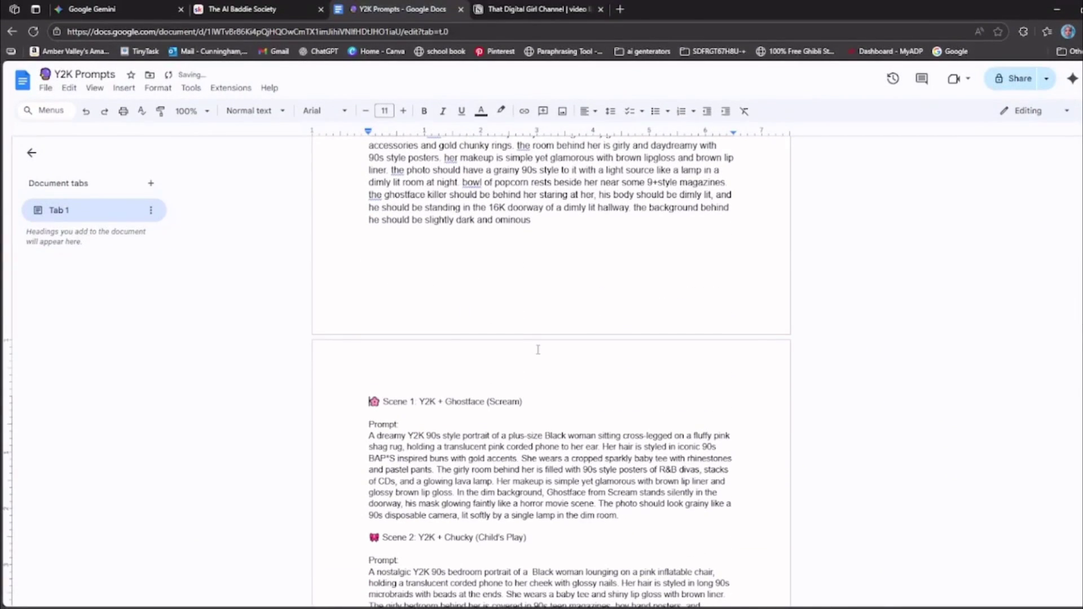
scroll(538, 350, "down", 6)
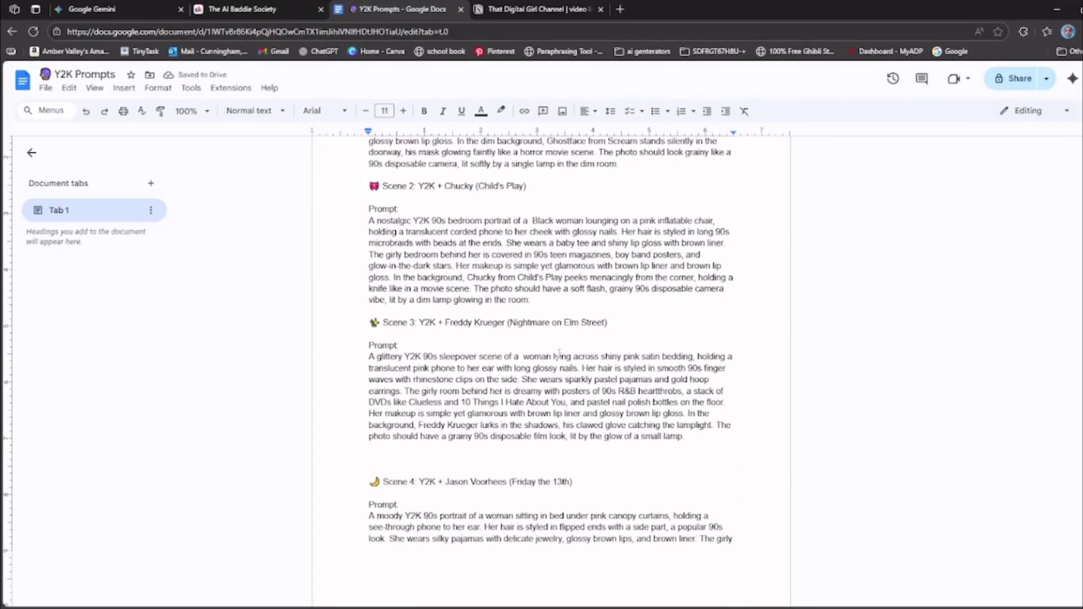
scroll(564, 355, "down", 6)
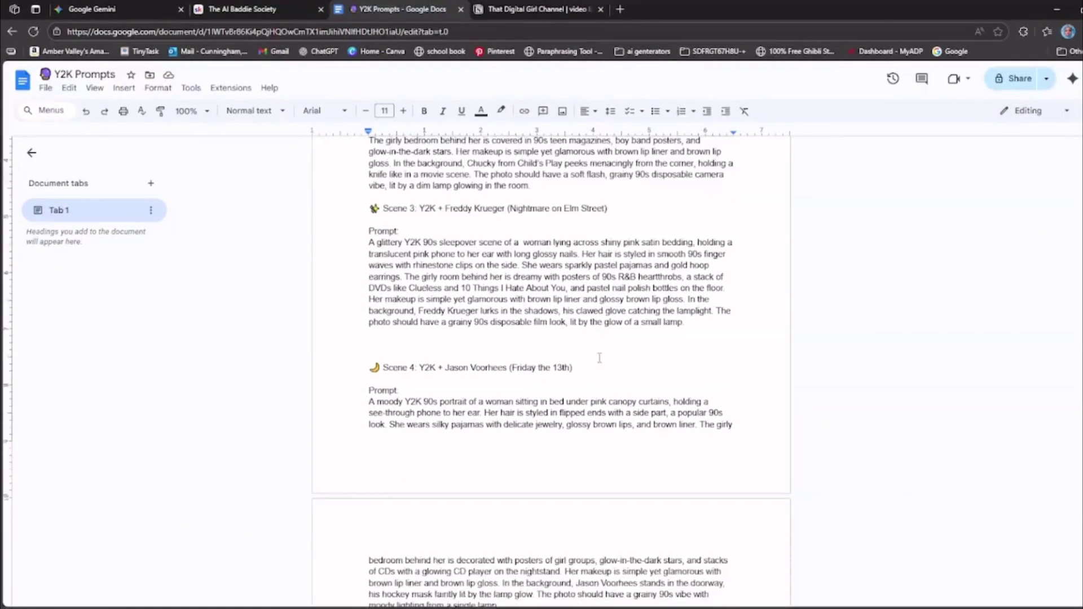
key("Return")
key("Return")
key("Return")
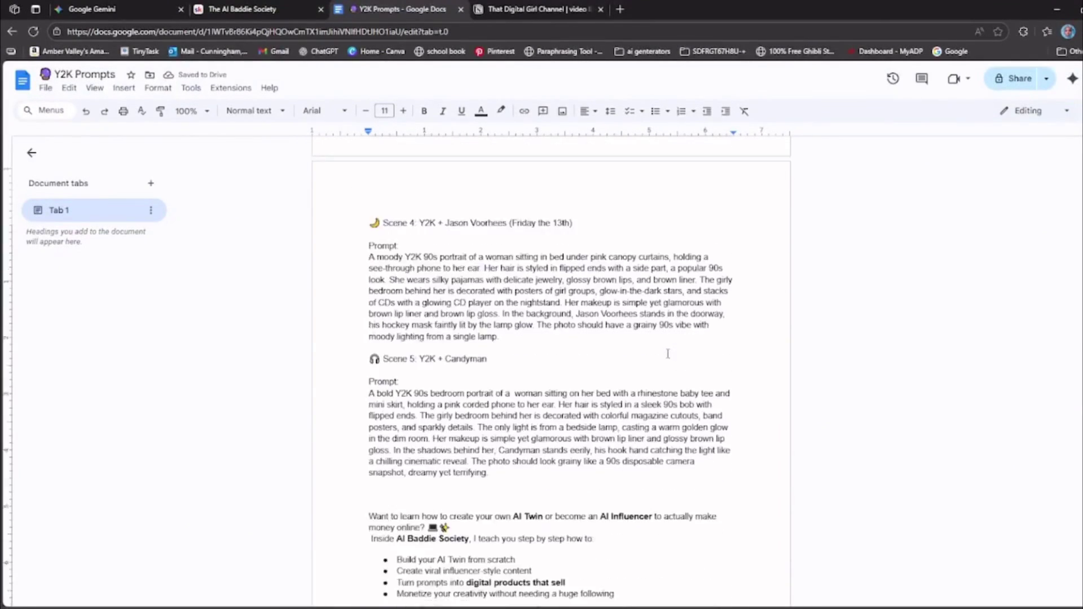
- Select and copy the ORIGINAL PROMPT paragraph describing the Ghostface 90s bedroom portrait
scroll(688, 398, "down", 3)
scroll(687, 389, "up", 20)
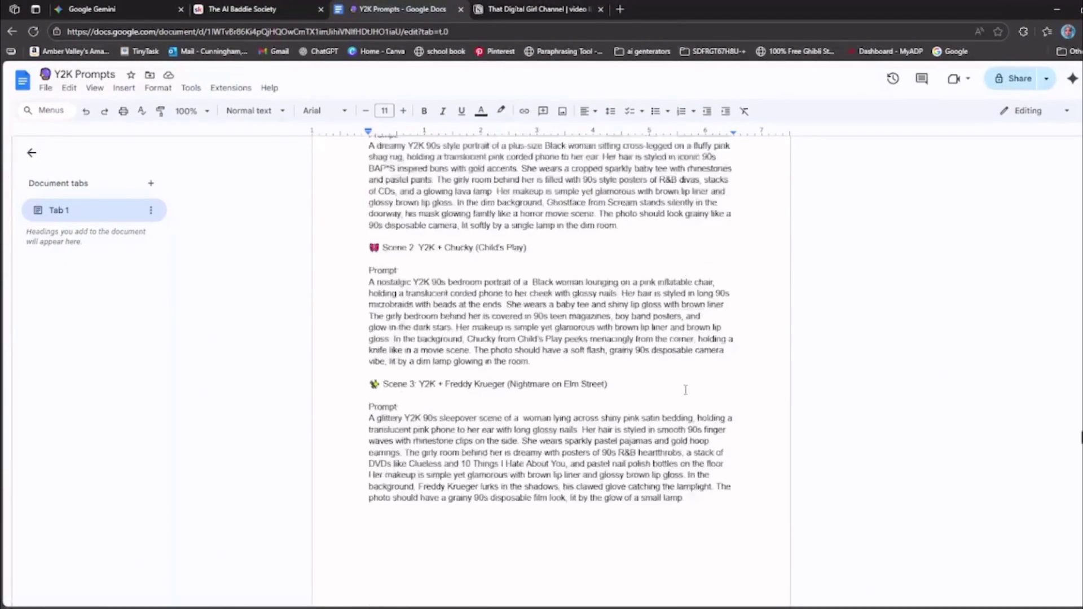
scroll(688, 385, "up", 9)
scroll(687, 384, "down", 6)
scroll(375, 280, "down", 7)
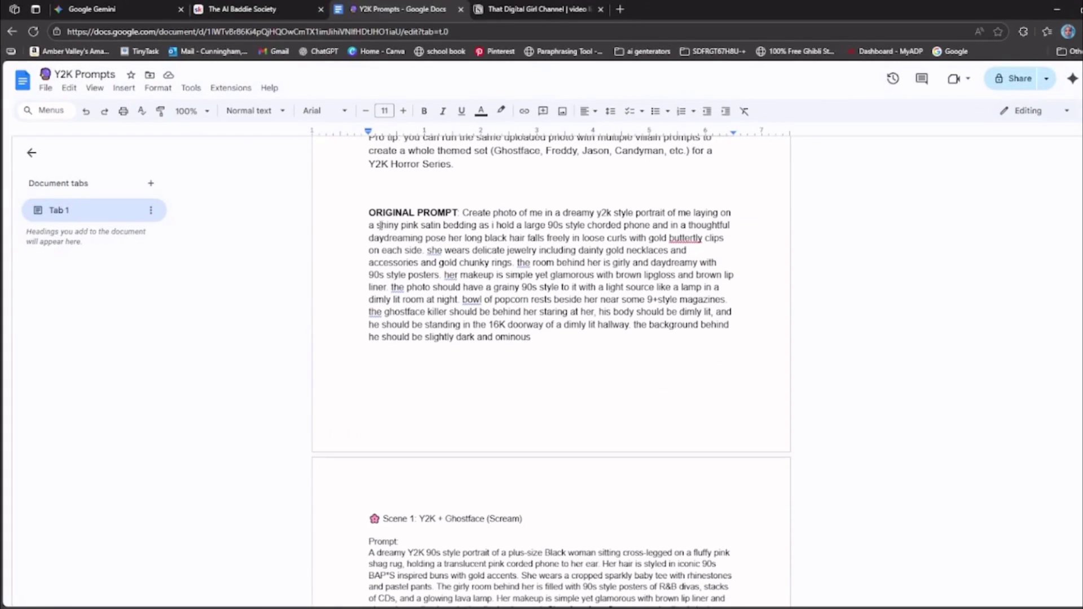
left_click_drag(462, 212, 586, 335)
right_click(587, 334)
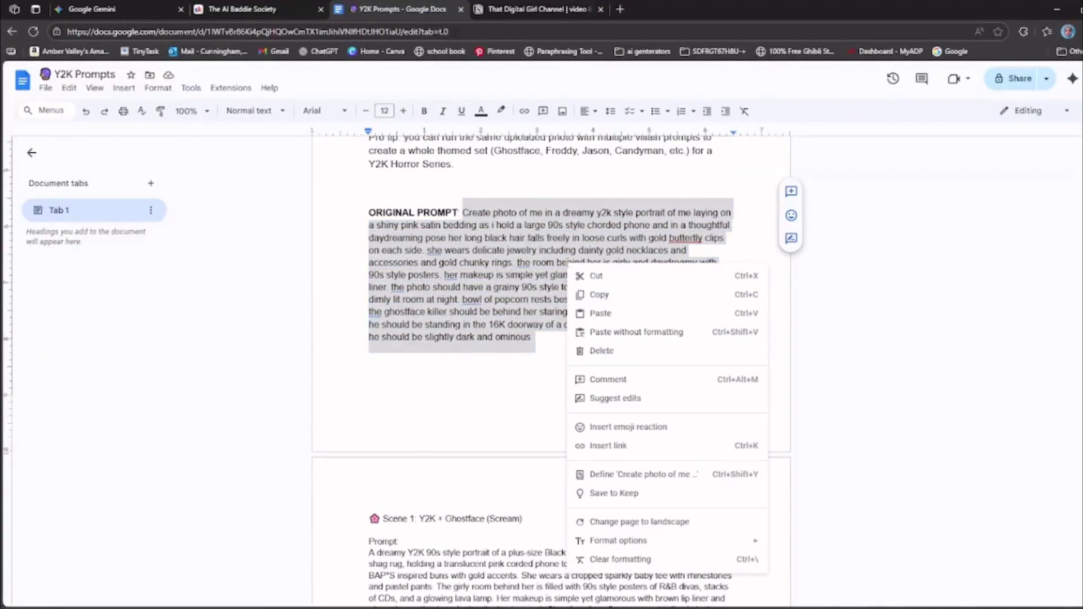
left_click(636, 295)
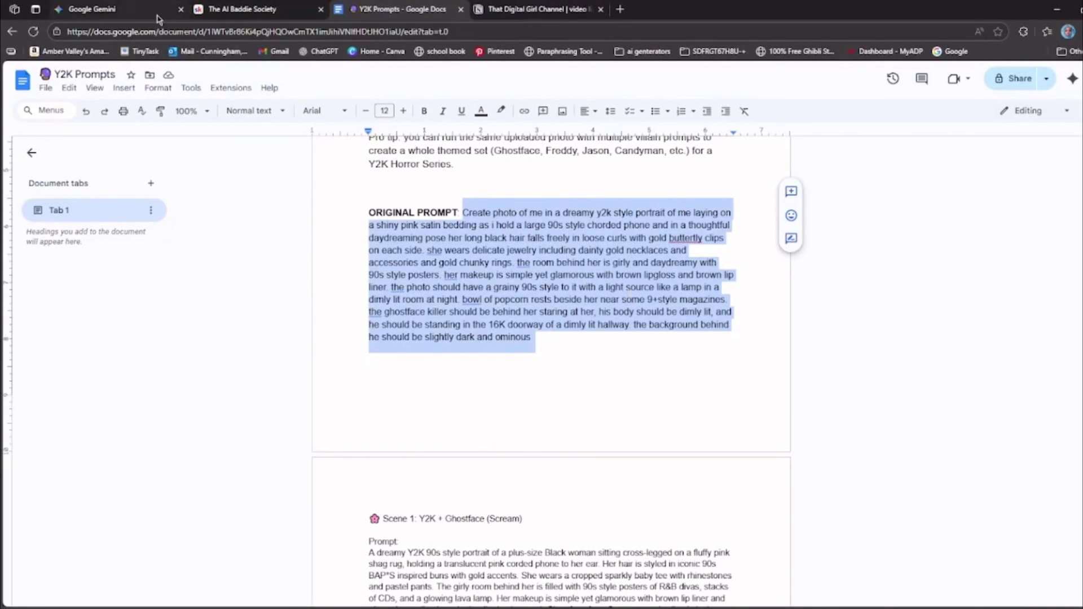
- Paste the prompt beside the photo, insert 'a plus size' before 'me', and send it
left_click(129, 13)
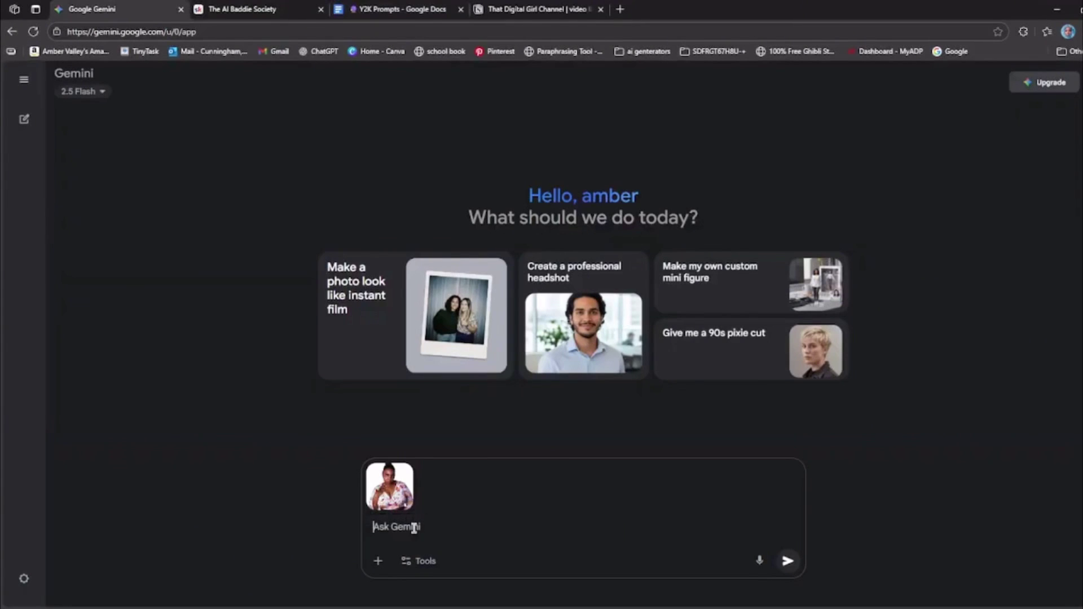
key("ctrl+v")
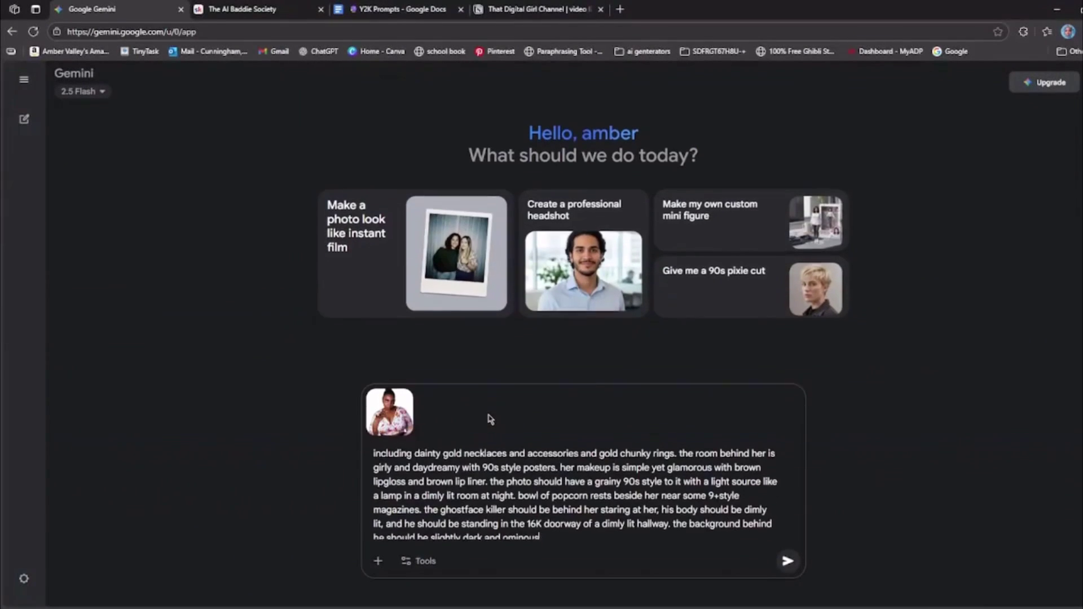
scroll(442, 486, "up", 2)
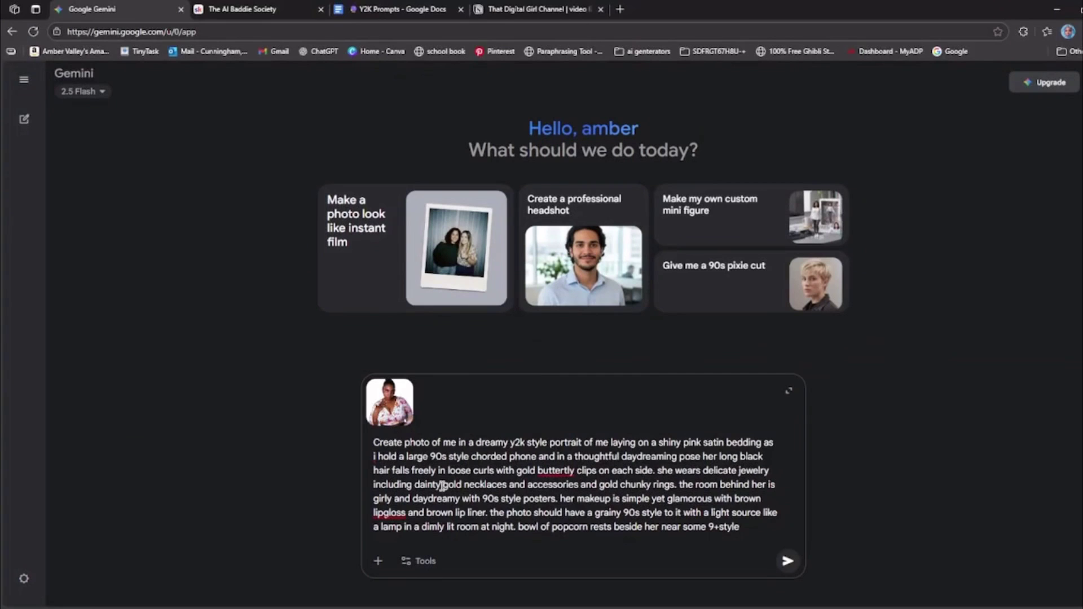
left_click(592, 448)
type("a plus ")
type("size")
scroll(593, 451, "down", 2)
left_click(781, 565)
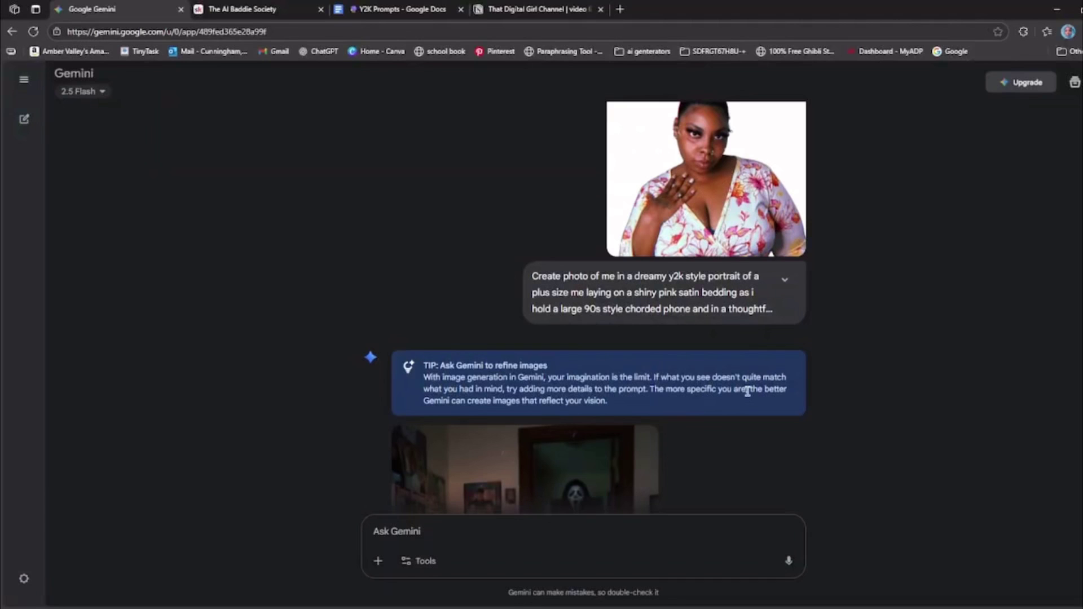
- Scroll down to view the finished Ghostface portrait on pink satin bedding
scroll(748, 391, "down", 3)
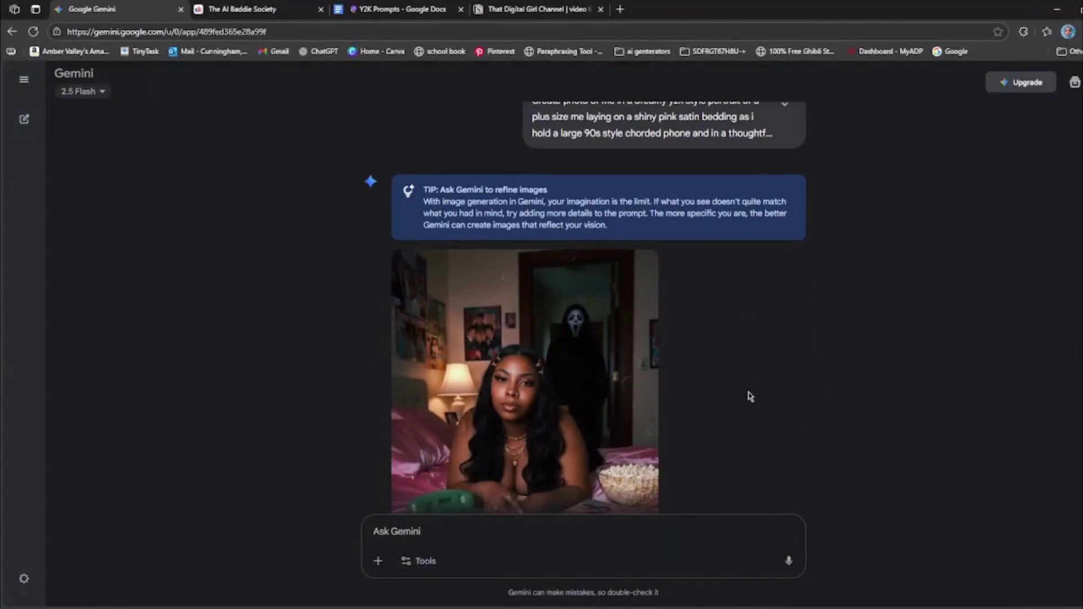
scroll(747, 391, "down", 2)
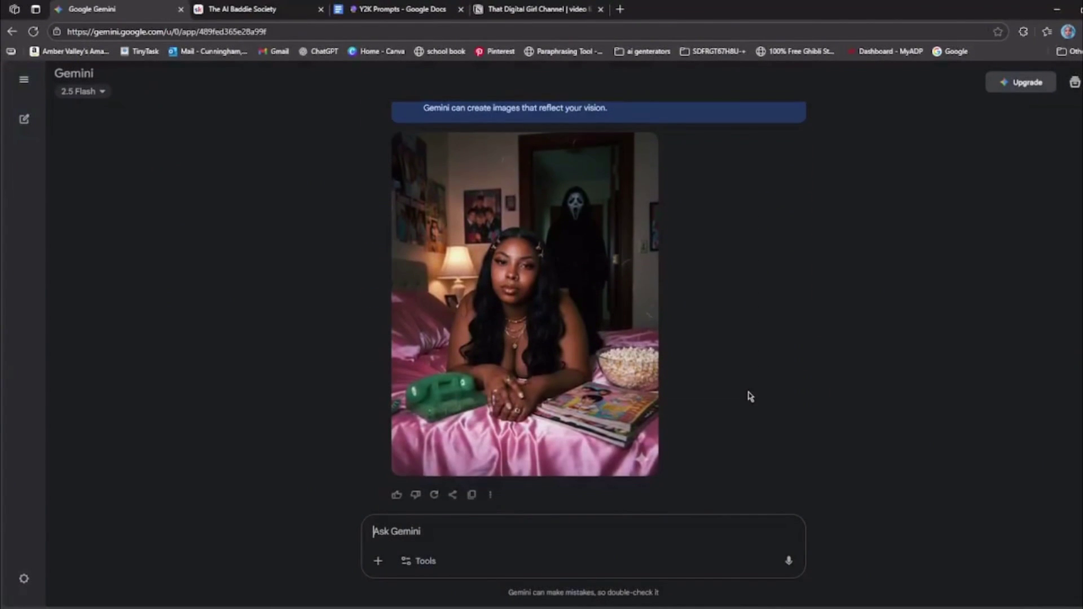
- Open the generated Ghostface portrait full size and download it
left_click(644, 429)
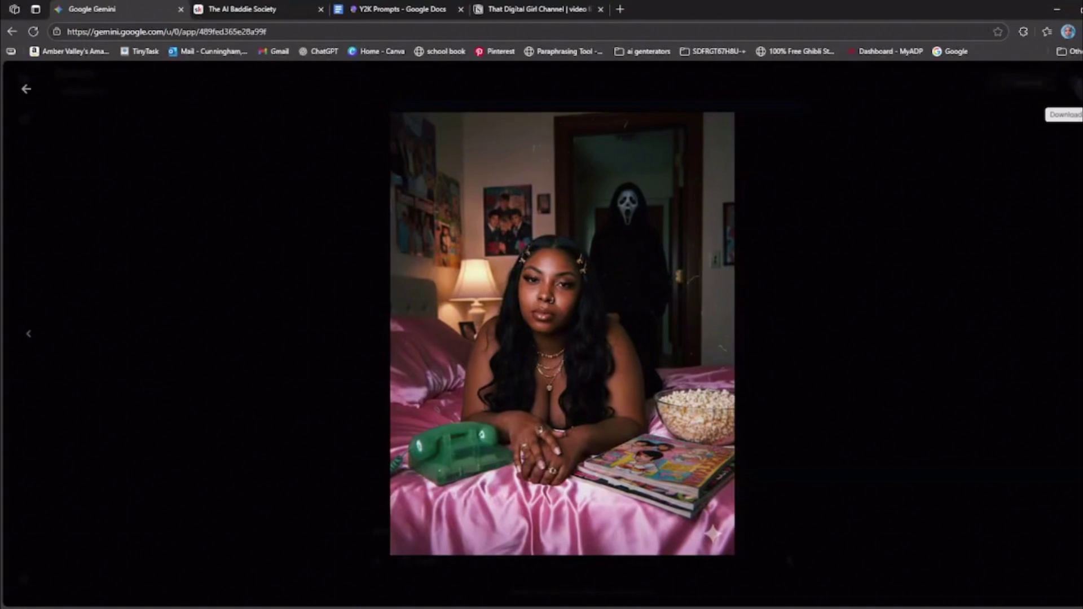
left_click(1077, 90)
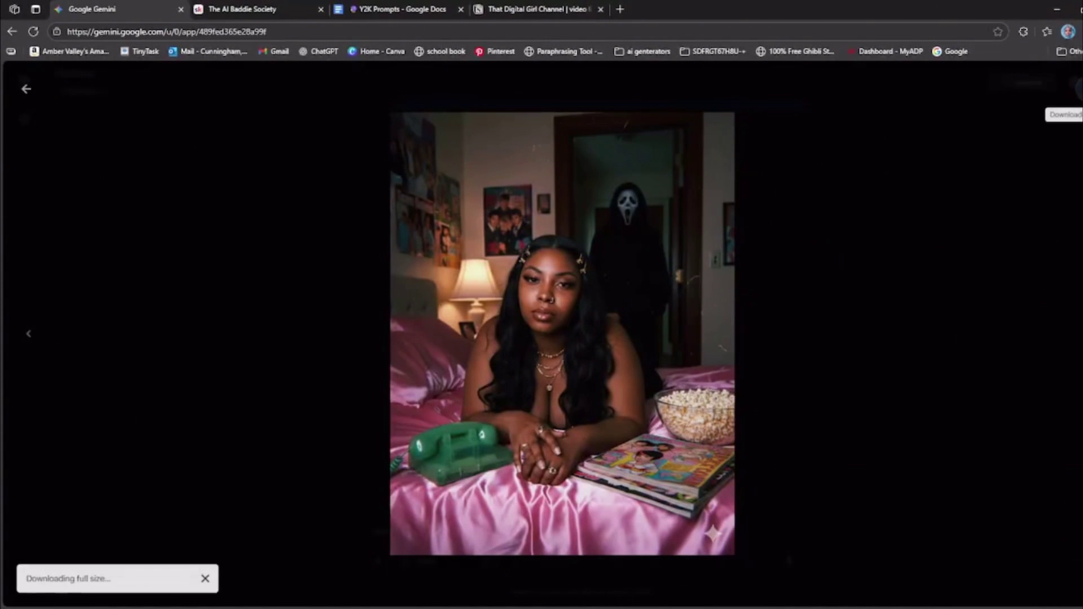
- Leave the image viewer and attach another portrait photo to the empty Gemini prompt box
left_click(24, 89)
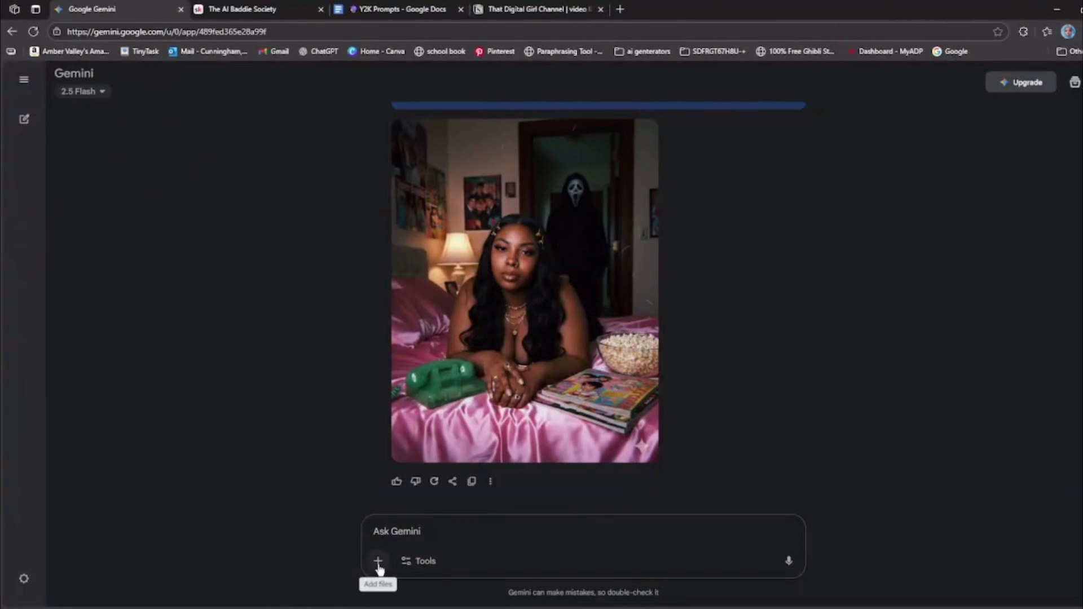
left_click(379, 566)
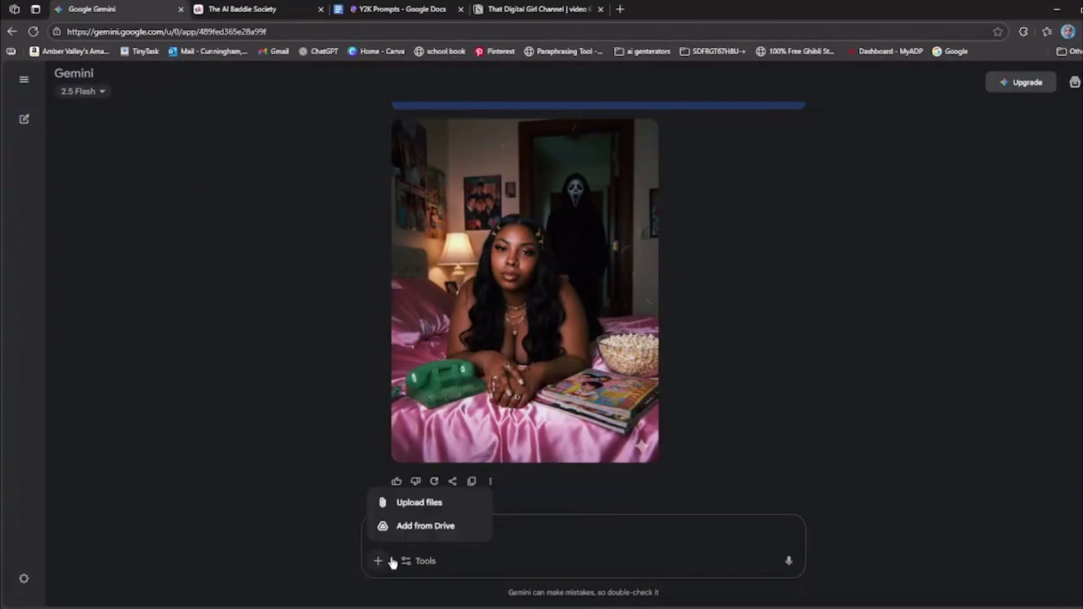
left_click(451, 506)
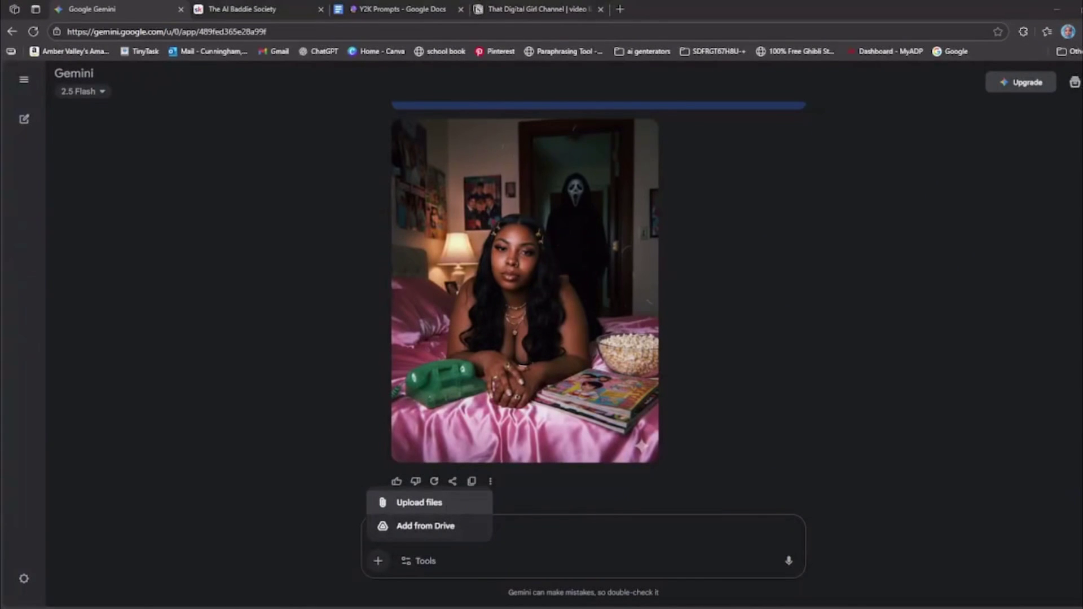
key("Return")
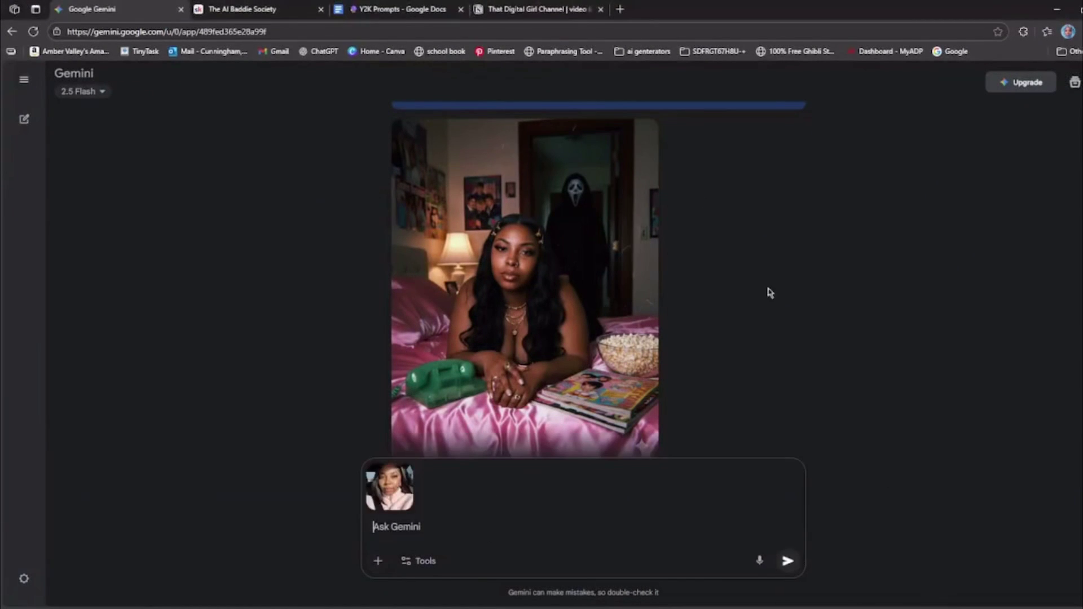
- Select the Scene 4 Jason Voorhees prompt paragraph in Y2K Prompts, then return to Gemini
left_click(389, 9)
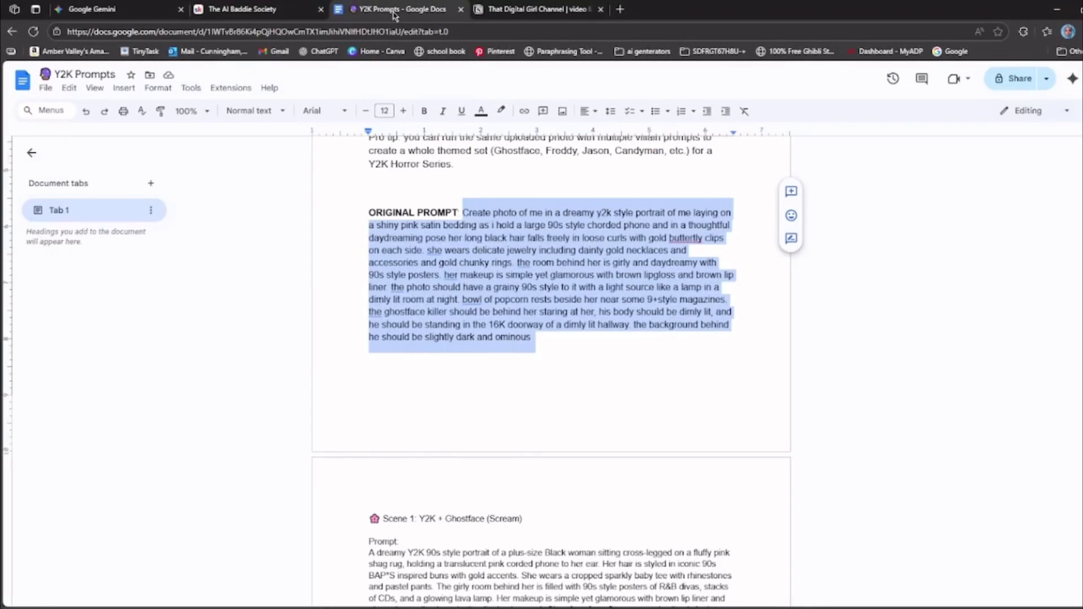
scroll(406, 434, "down", 4)
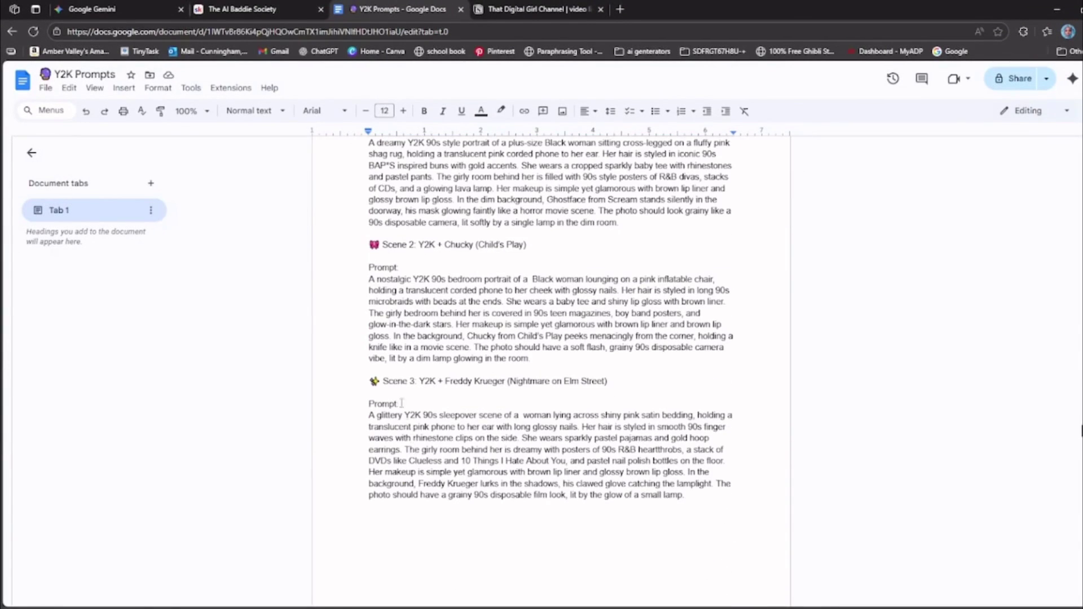
scroll(388, 394, "down", 3)
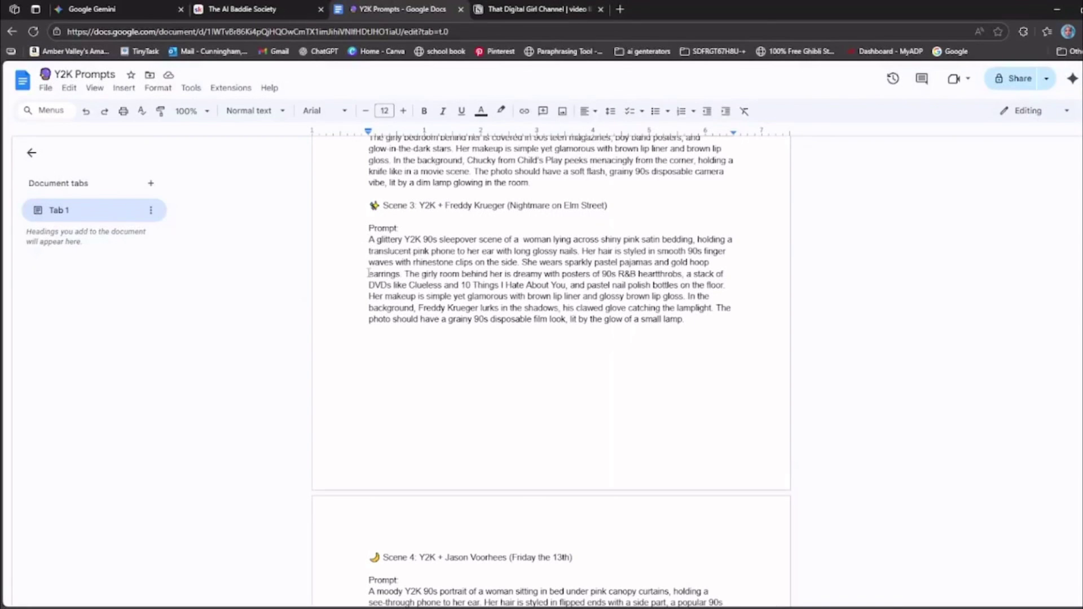
scroll(369, 328, "down", 3)
triple_click(361, 422)
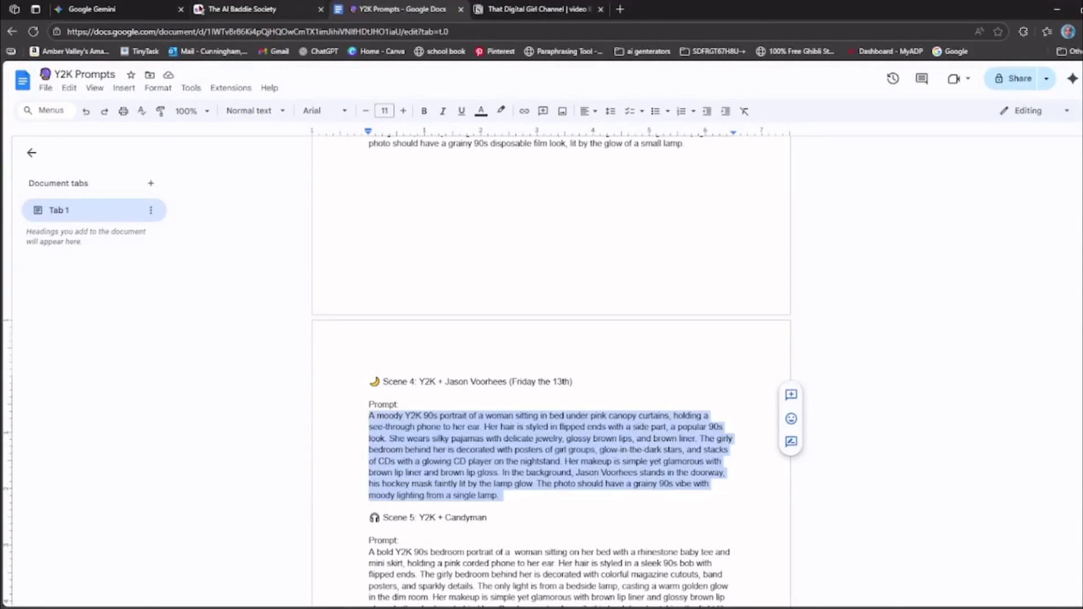
left_click(144, 11)
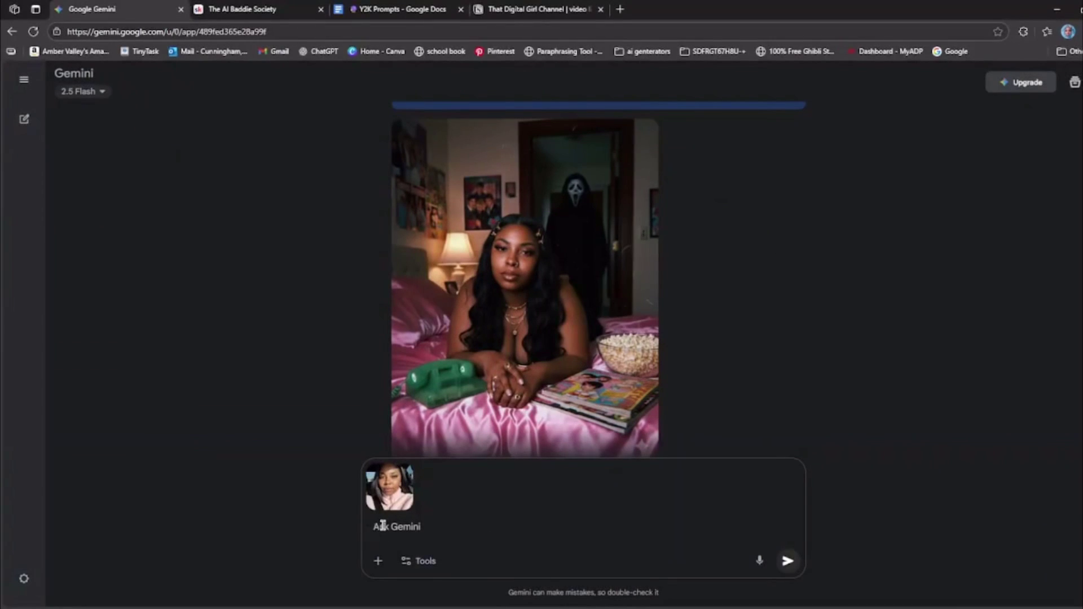
- Paste the Scene 4 prompt, insert 'plus size' before 'woman', and send it with the photo
left_click(383, 526)
key("ctrl+v")
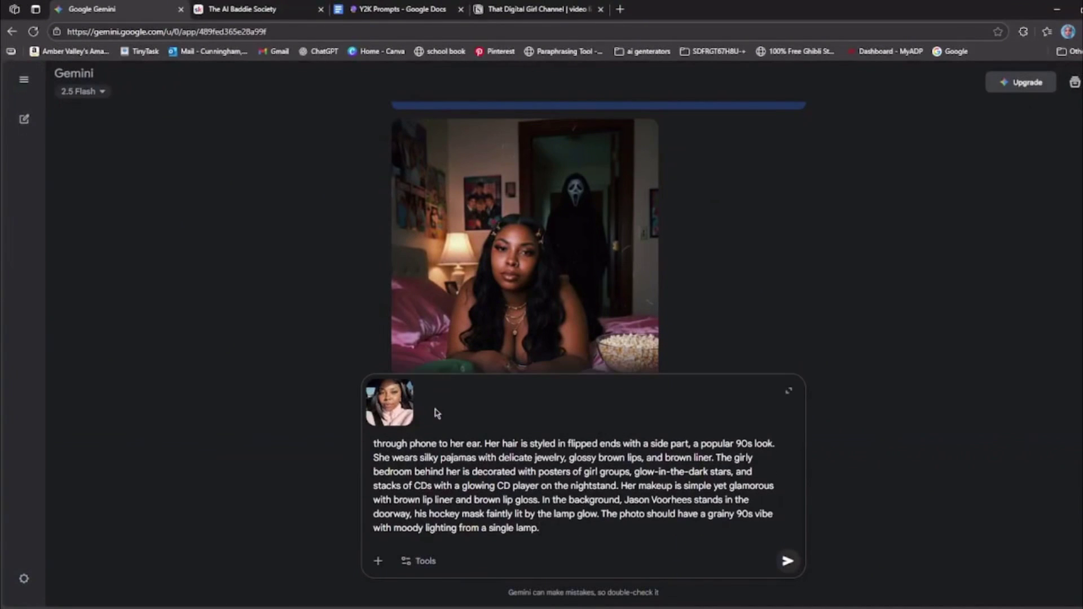
scroll(504, 444, "up", 1)
left_click(504, 444)
type("plus s")
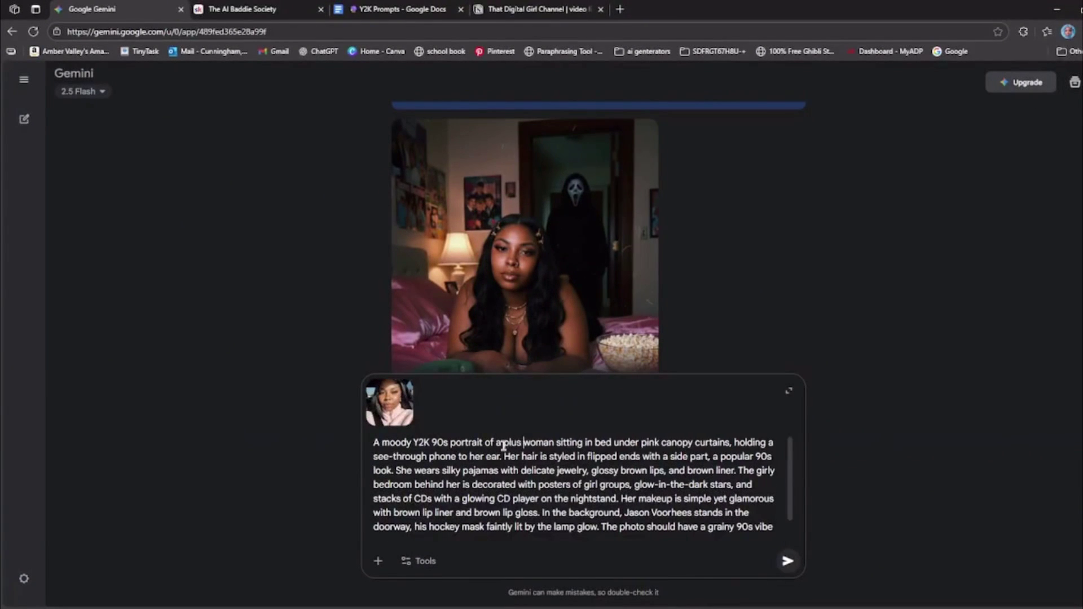
type("ize")
scroll(621, 485, "down", 1)
left_click(788, 564)
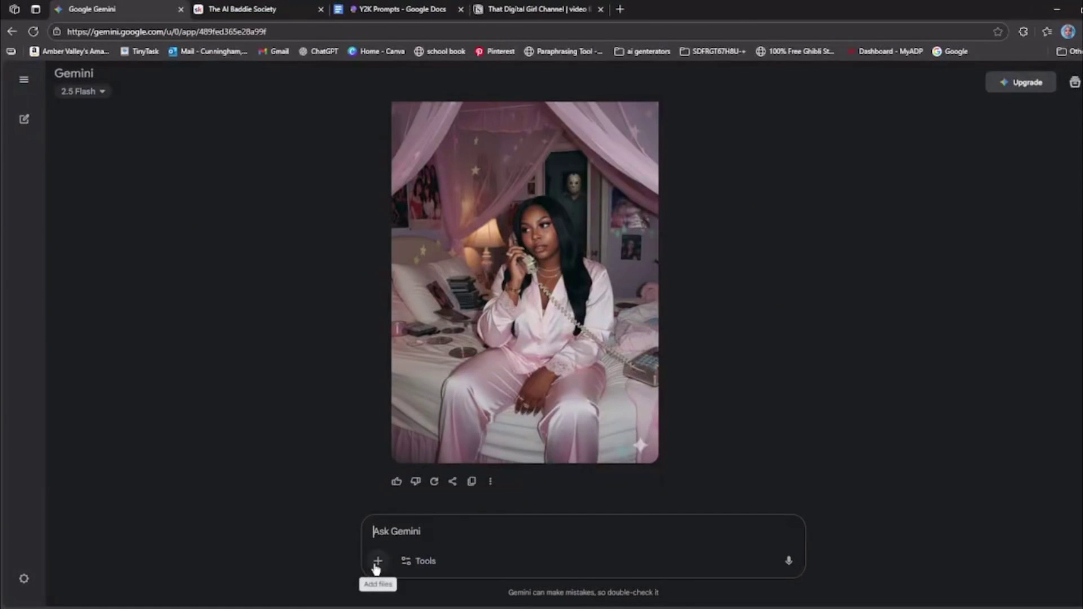
- Copy the full Scene 1 Ghostface prompt paragraph from the Y2K Prompts document
left_click(383, 11)
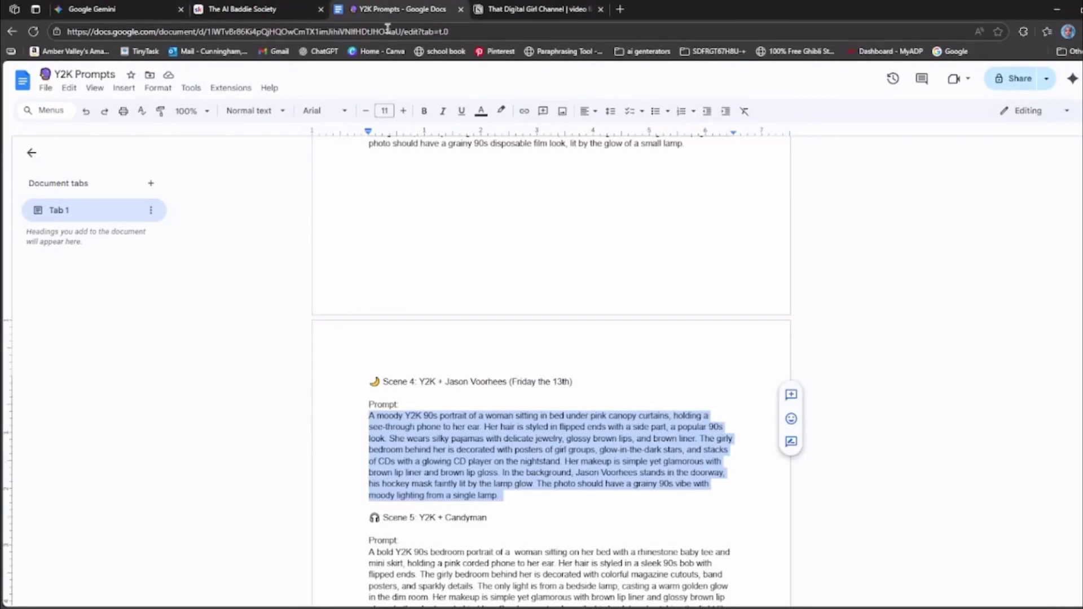
scroll(558, 411, "down", 5)
scroll(476, 324, "up", 11)
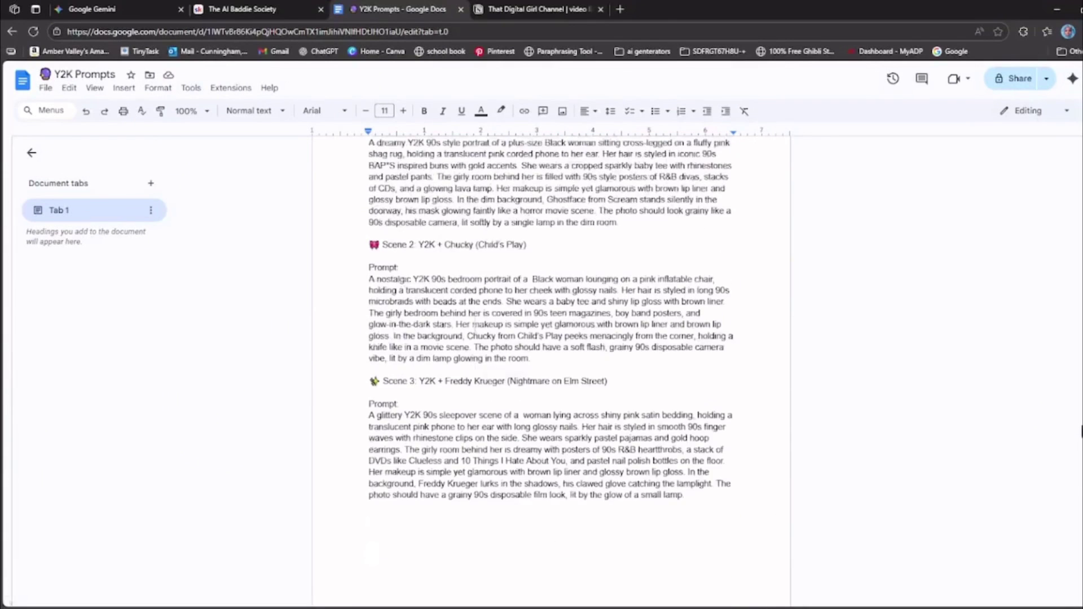
scroll(474, 336, "up", 3)
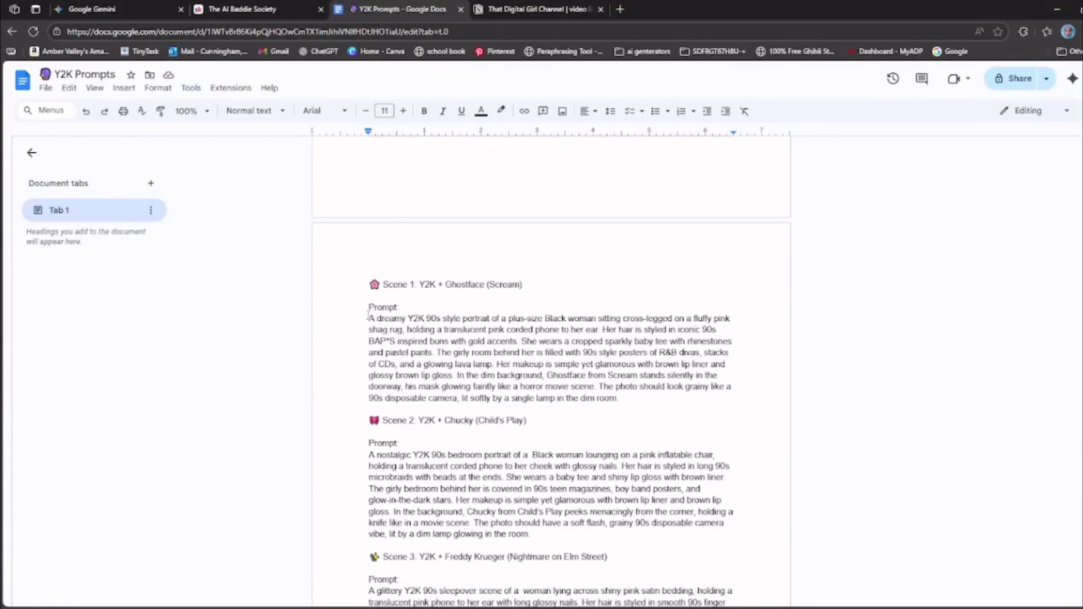
left_click_drag(367, 318, 626, 399)
right_click(604, 395)
left_click(627, 327)
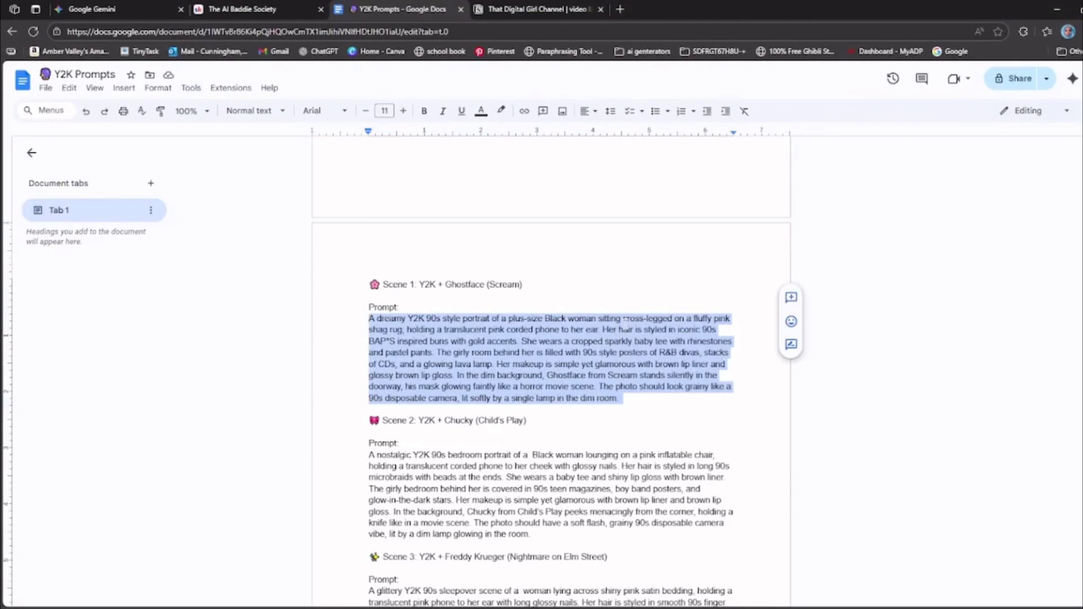
- Paste the Scene 1 prompt into the second Gemini chat and review the pink shag-rug portrait
left_click(123, 9)
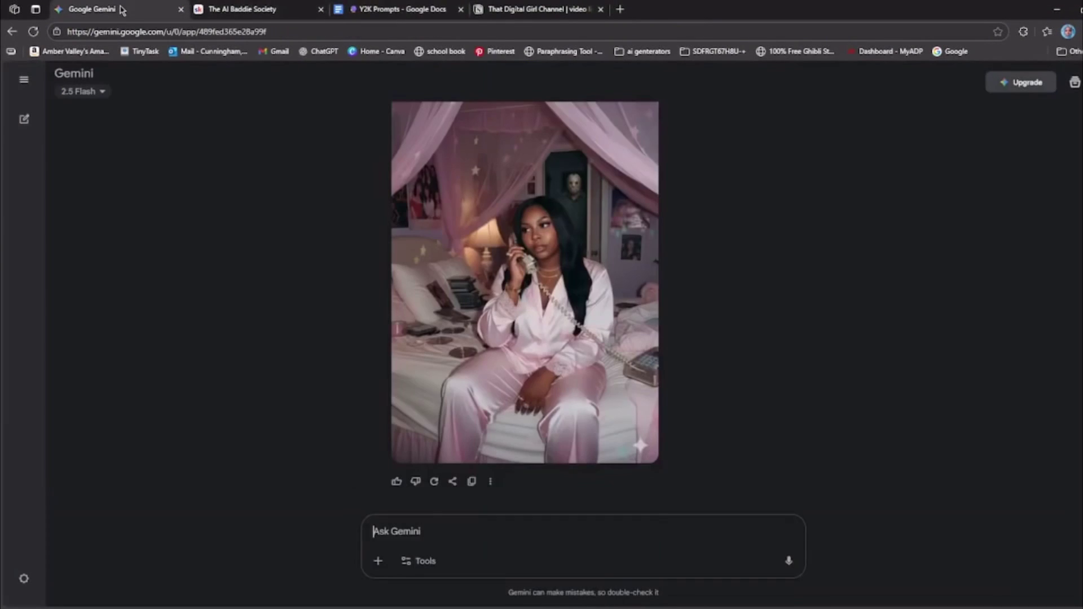
scroll(374, 530, "up", 1)
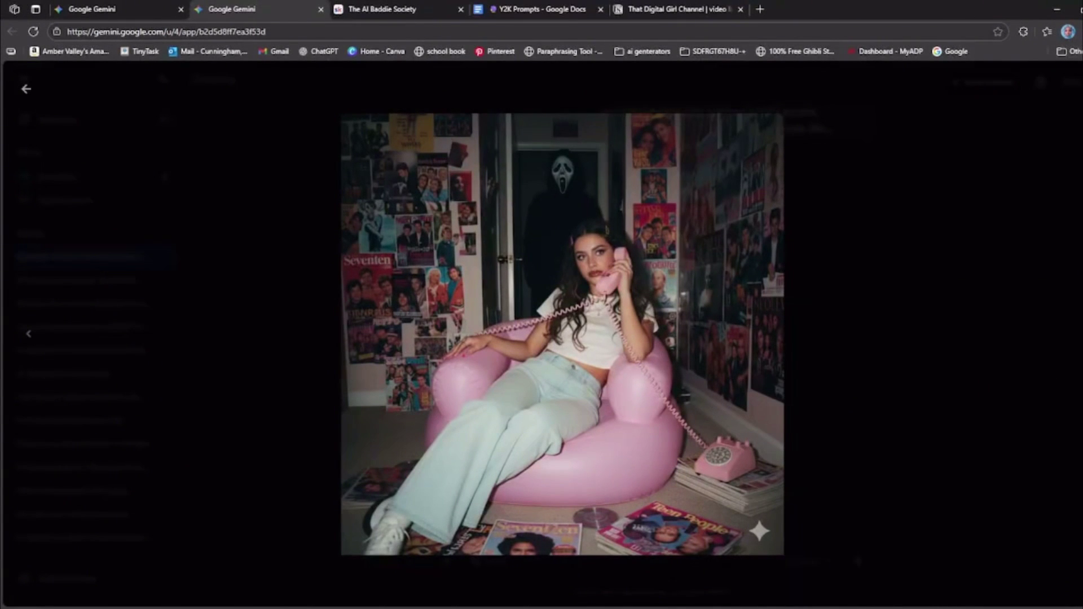
left_click(26, 88)
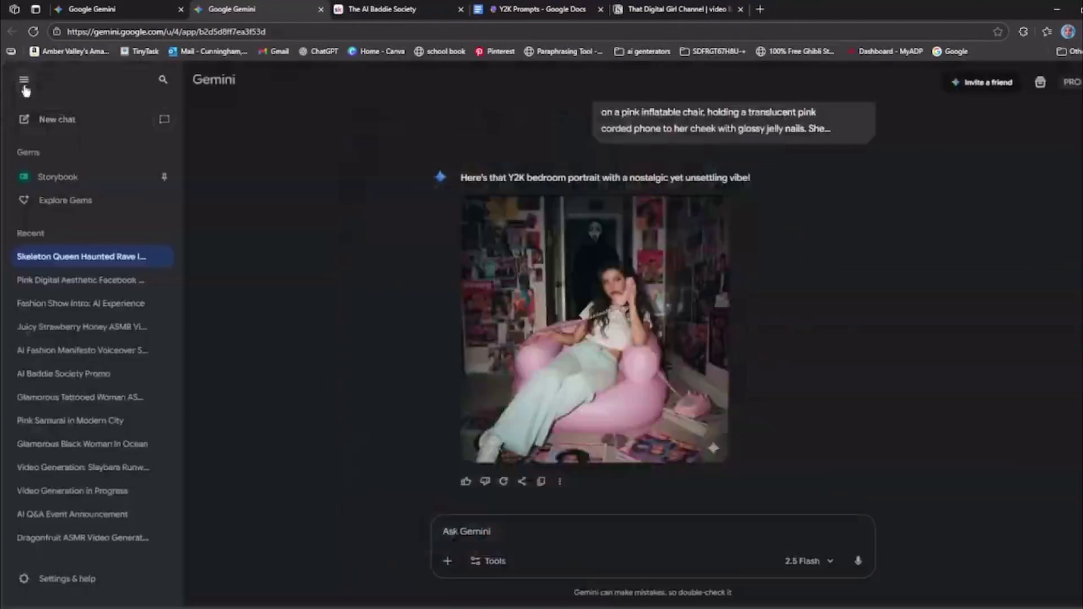
left_click(500, 533)
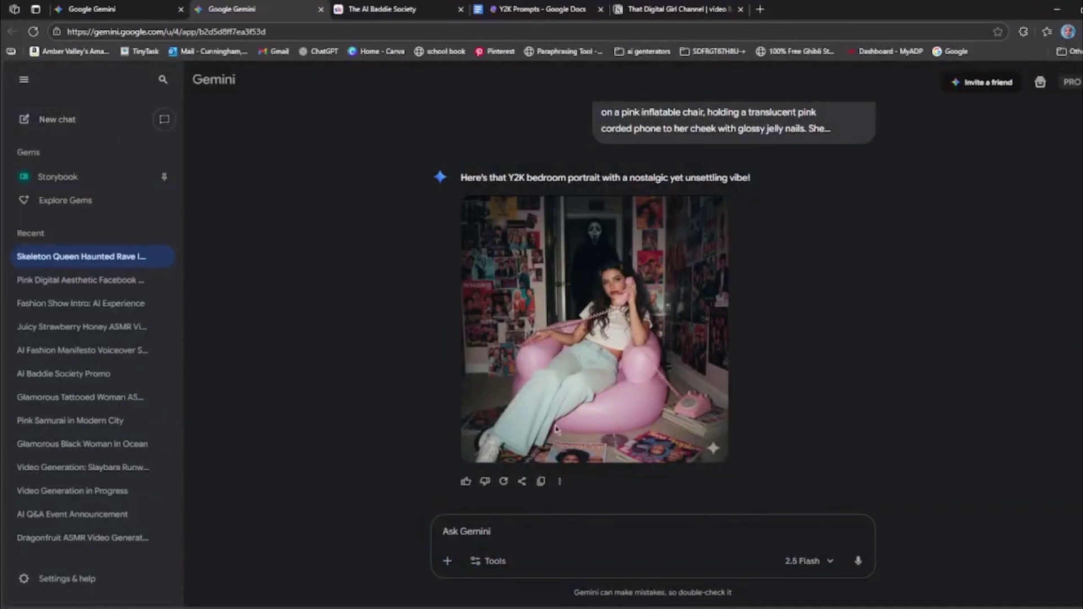
key("ctrl+v")
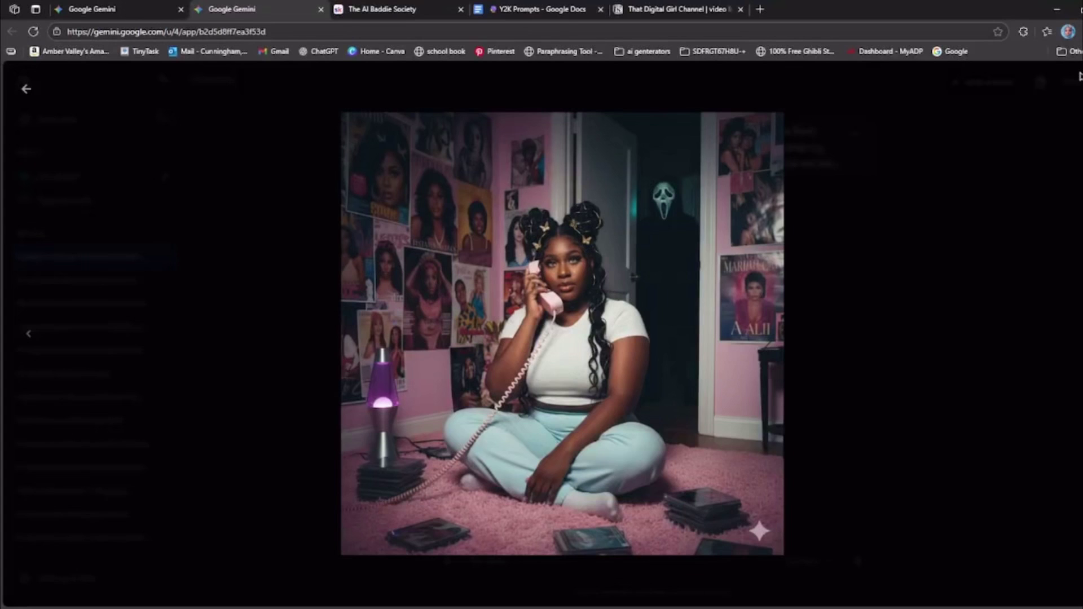
key("Escape")
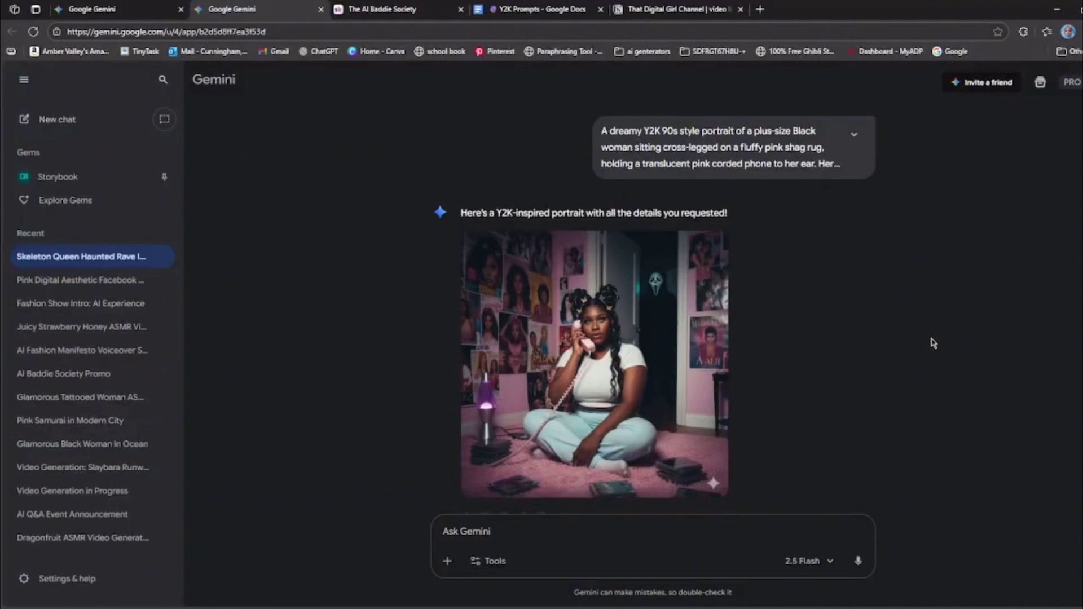
- Return to the Y2K Prompts document and review the ORIGINAL PROMPT and Scene 1 Ghostface prompt
scroll(931, 346, "down", 1)
left_click(522, 12)
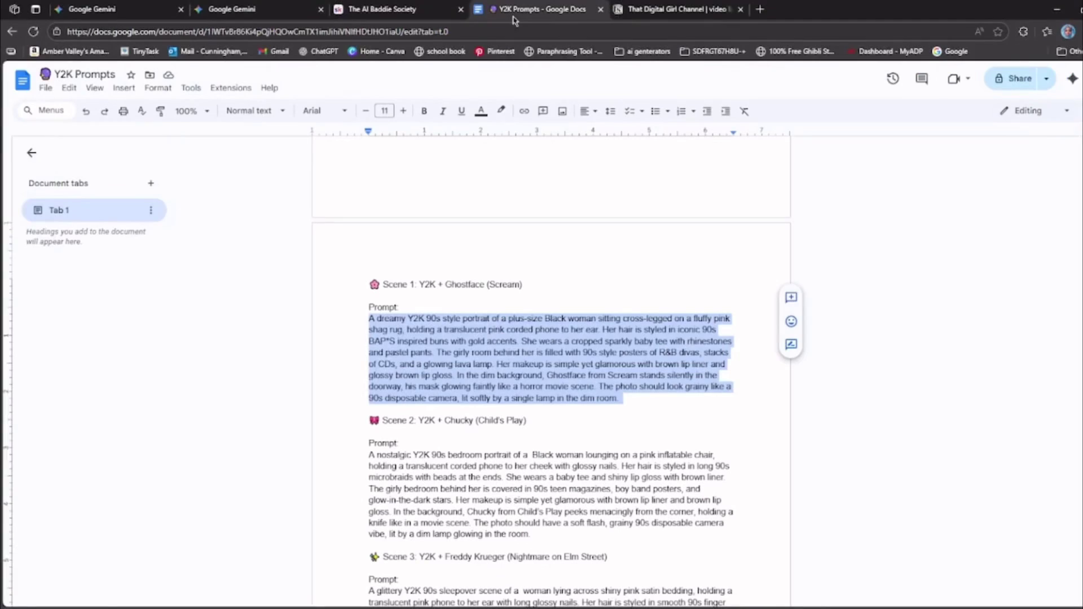
left_click(563, 282)
scroll(562, 282, "up", 5)
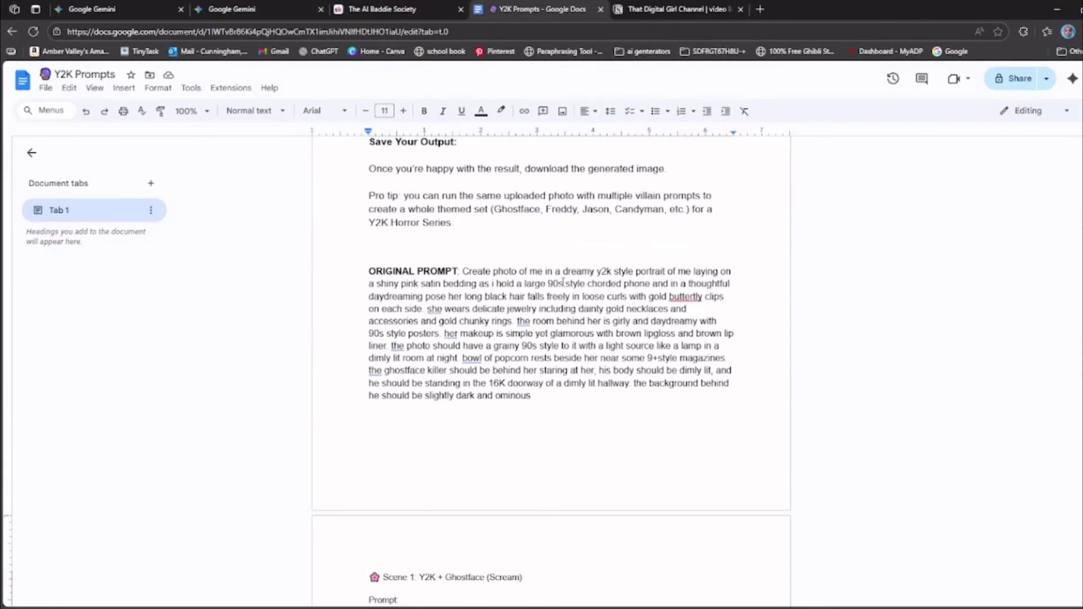
scroll(562, 282, "up", 14)
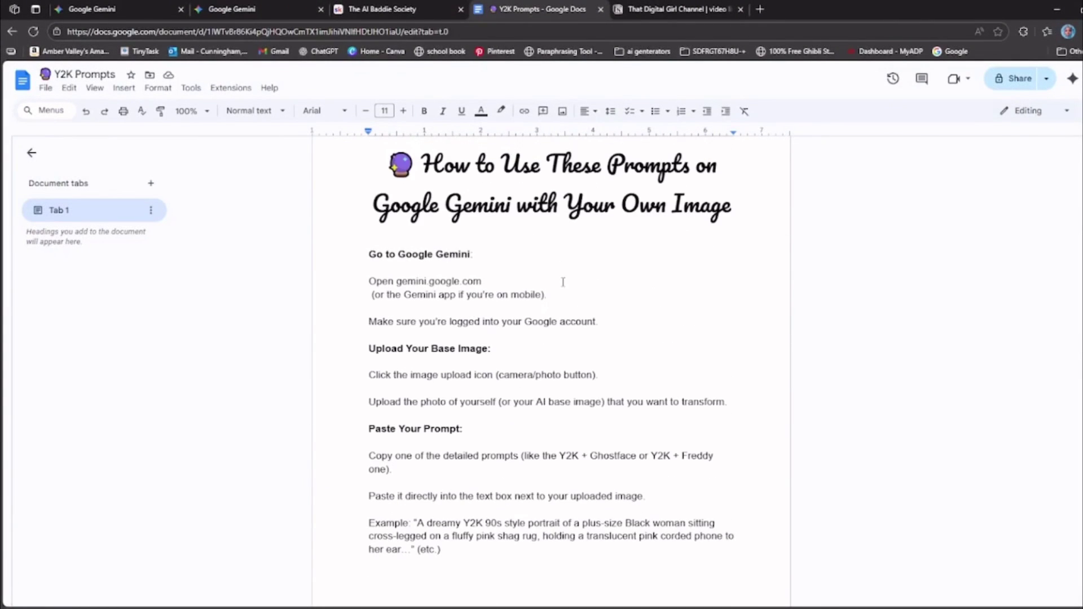
scroll(562, 283, "down", 18)
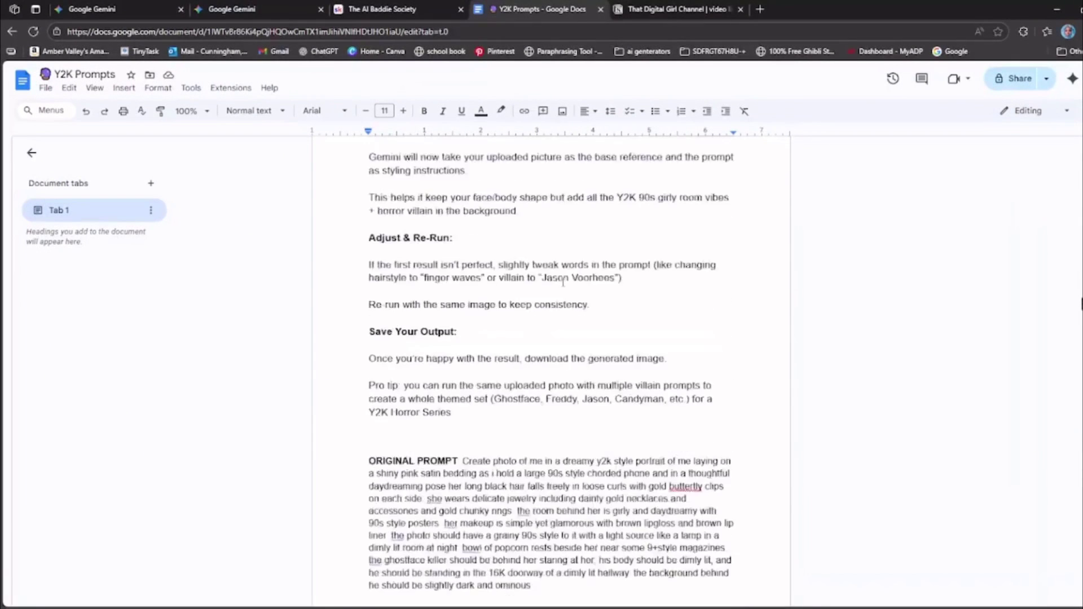
scroll(563, 283, "down", 5)
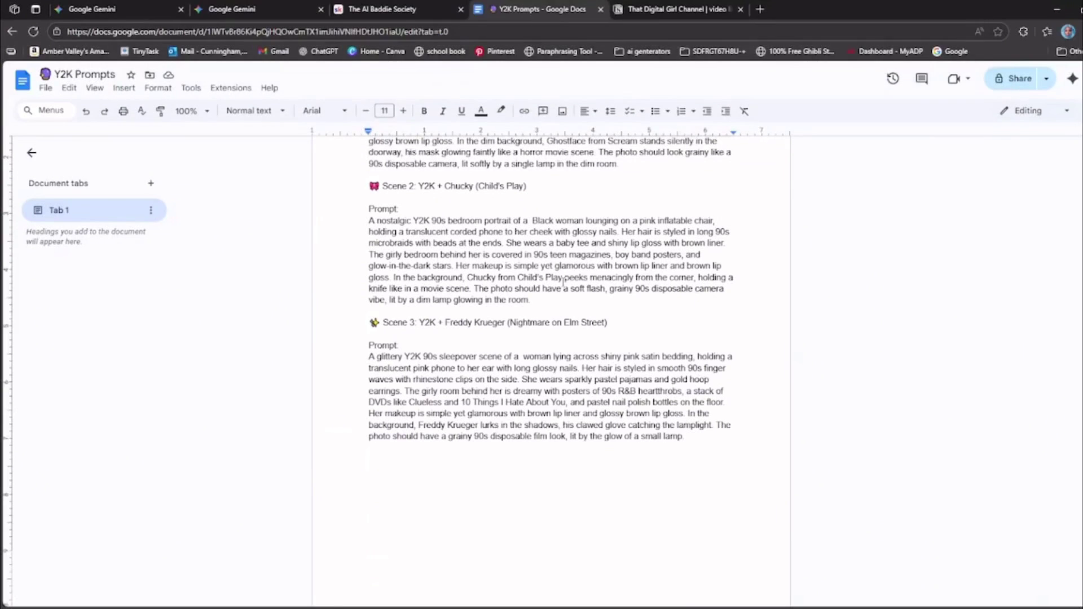
scroll(565, 332, "up", 7)
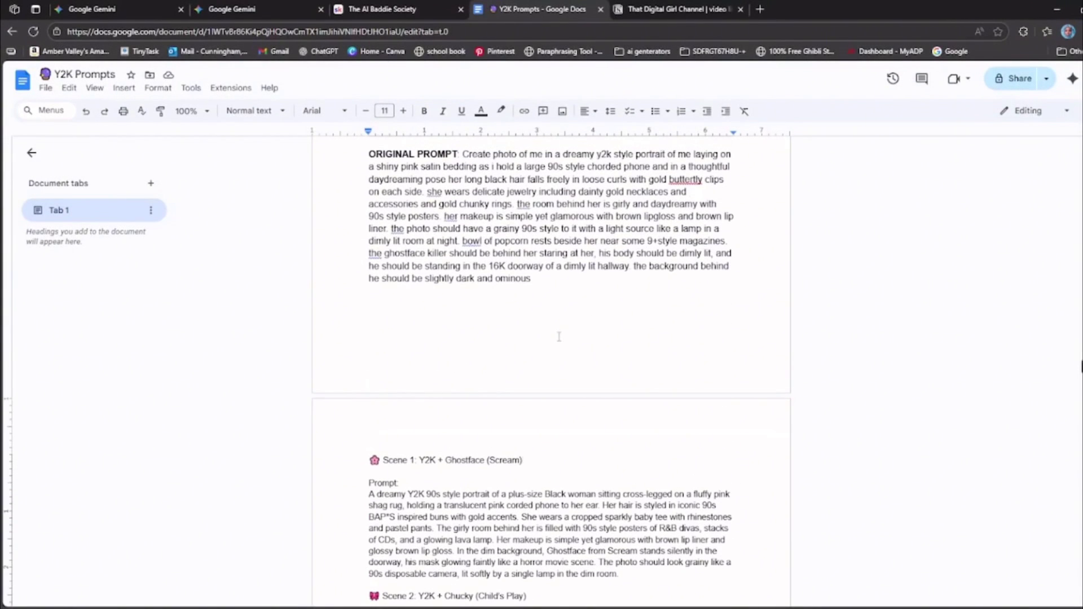